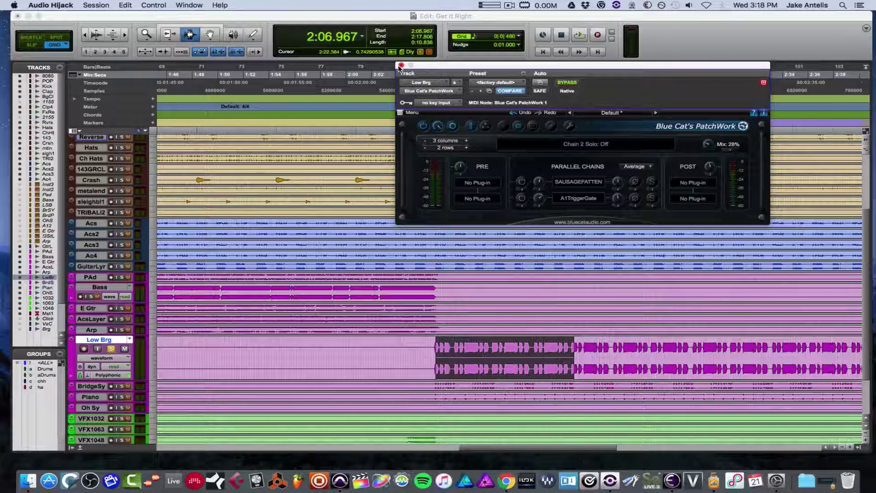
# Raise the PatchWork Mix knob on the Low Brg track to about 67%.
pyautogui.click(703, 139)
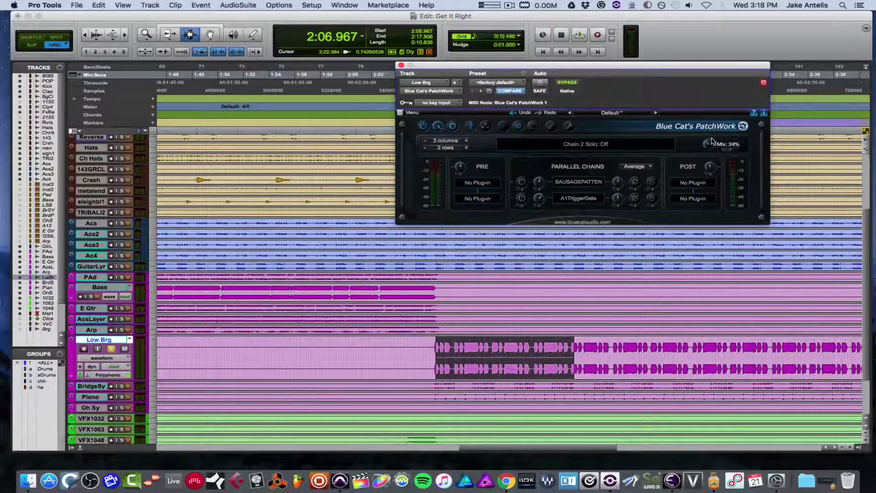
pyautogui.moveTo(711, 151); pyautogui.dragTo(718, 122)
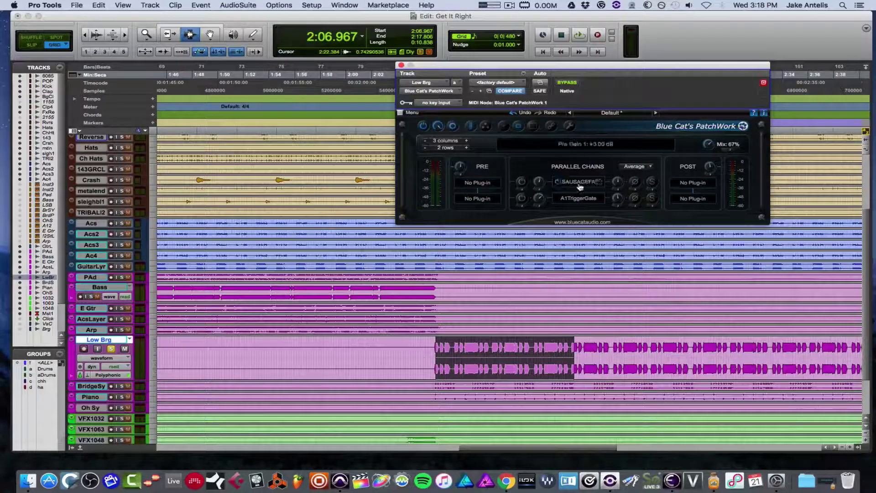
# Add rows until the PatchWork grid has 7 parallel chain rows.
pyautogui.click(467, 147)
pyautogui.click(467, 148)
pyautogui.click(467, 147)
pyautogui.click(467, 147)
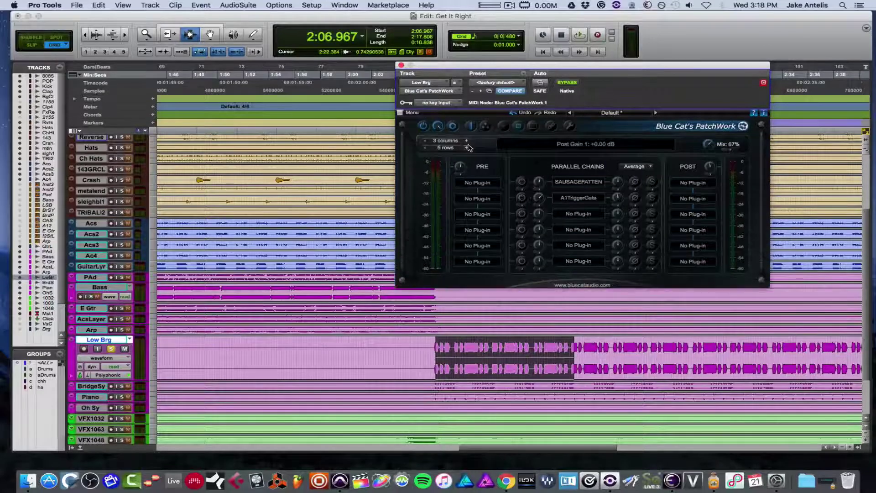
pyautogui.click(467, 147)
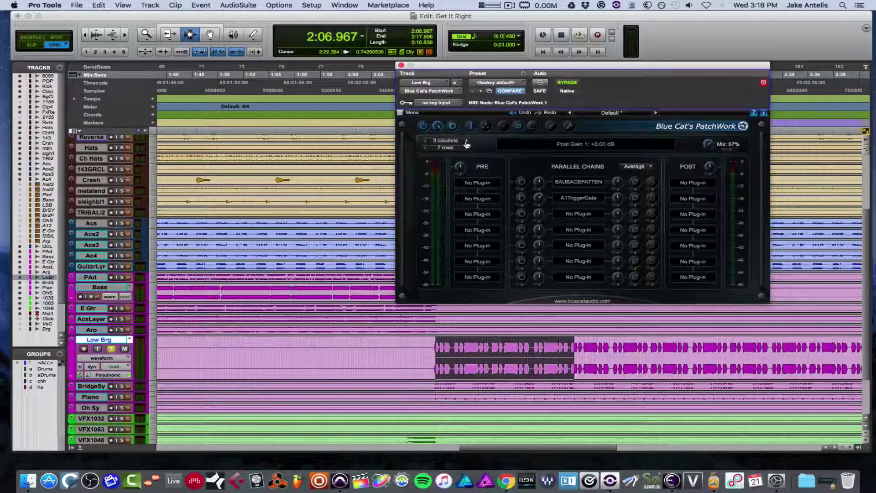
# Set the grid to 4 chain columns, then open and close the Preset menu.
pyautogui.click(467, 140)
pyautogui.click(467, 140)
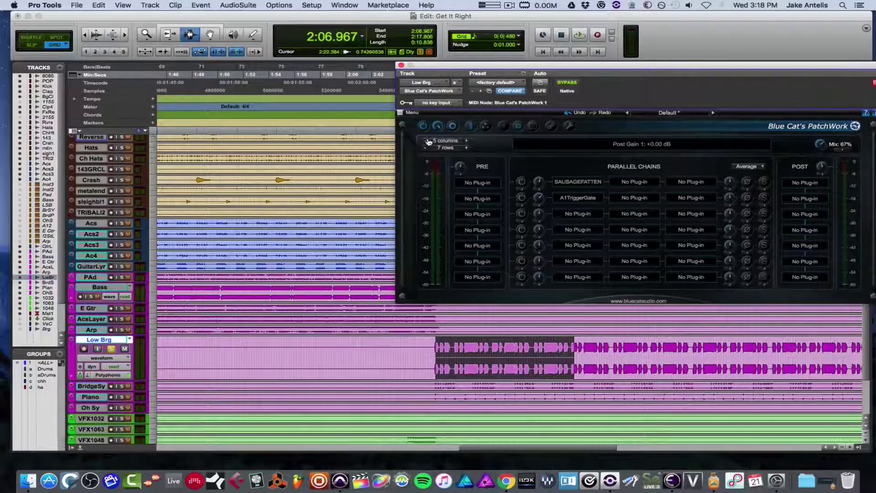
pyautogui.click(427, 141)
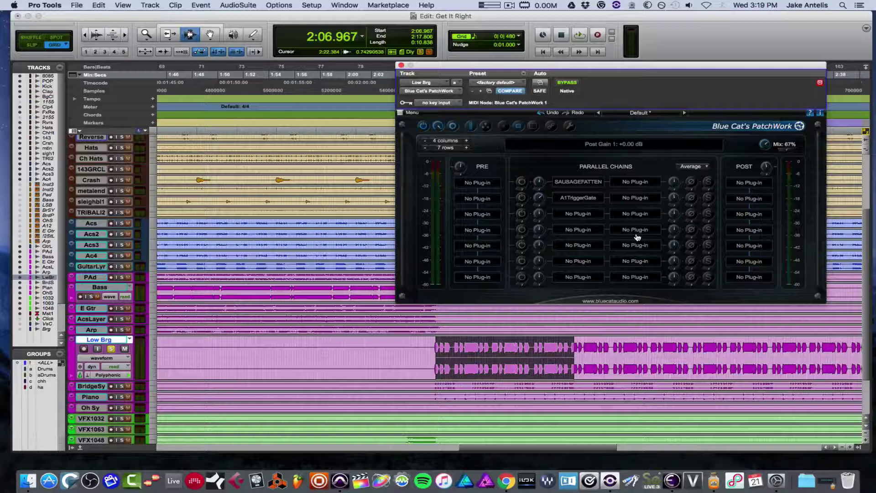
pyautogui.click(524, 74)
pyautogui.click(619, 129)
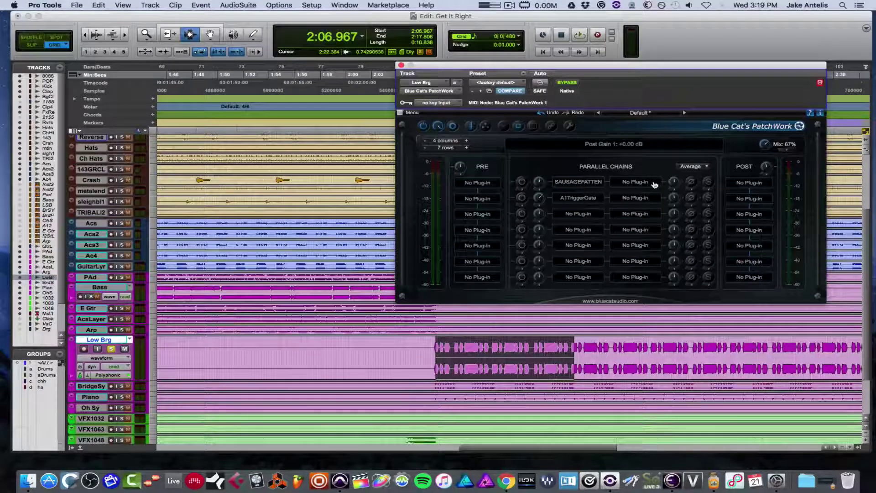
# Load SausageFattener.vst into the SAUSAGEFATTEN slot using Load VST.
pyautogui.moveTo(599, 187)
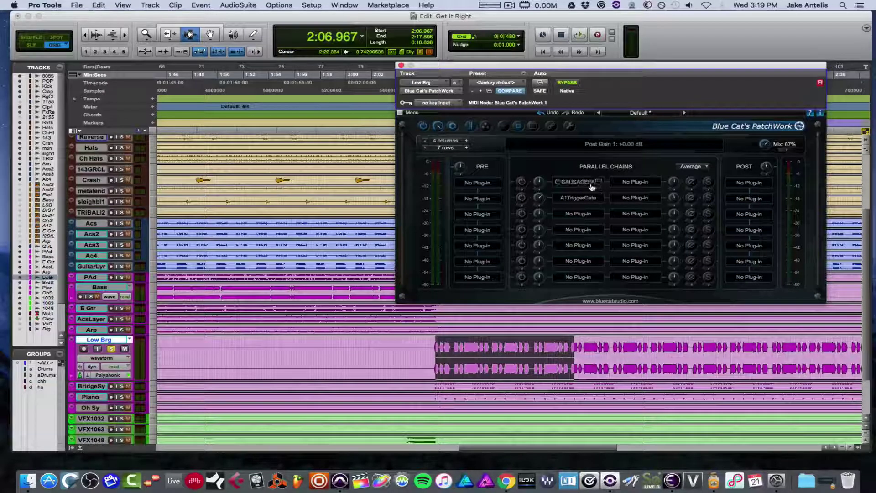
pyautogui.rightClick(574, 181)
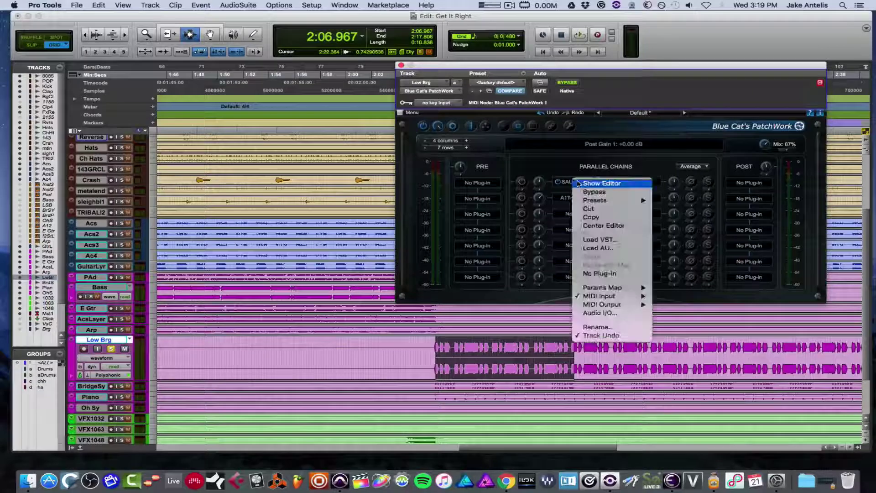
pyautogui.click(628, 240)
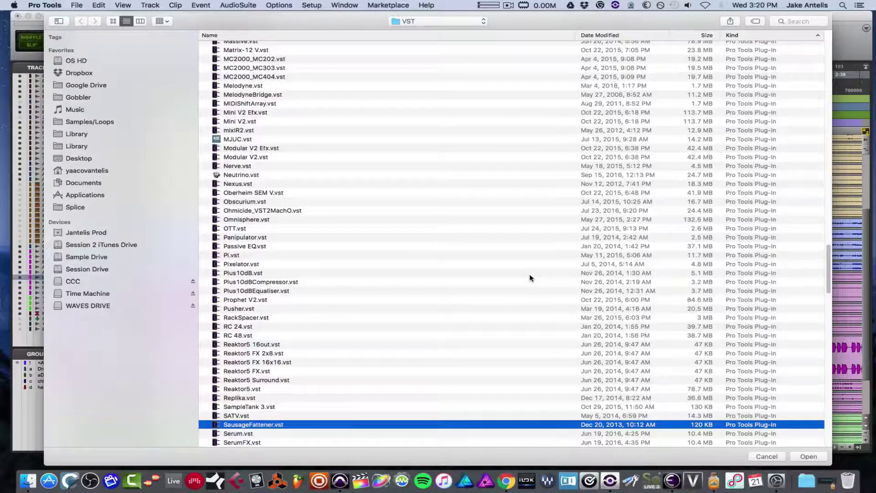
pyautogui.press('Return')
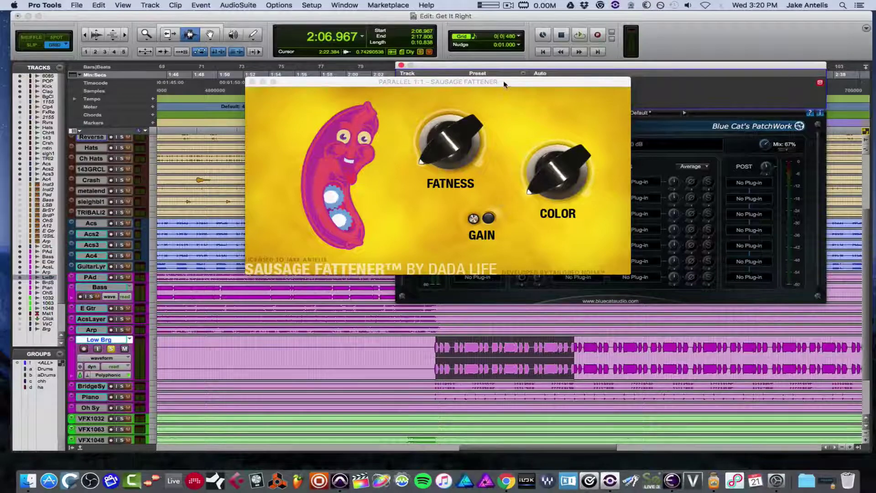
# Set the Sausage Fattener's Fatness to 21% and Color to 25%.
pyautogui.moveTo(504, 85); pyautogui.dragTo(544, 146)
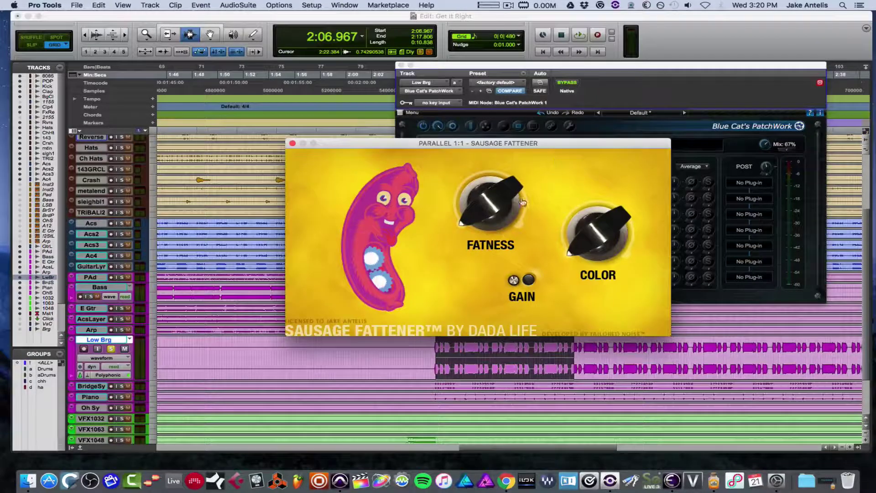
pyautogui.moveTo(486, 212); pyautogui.dragTo(493, 185)
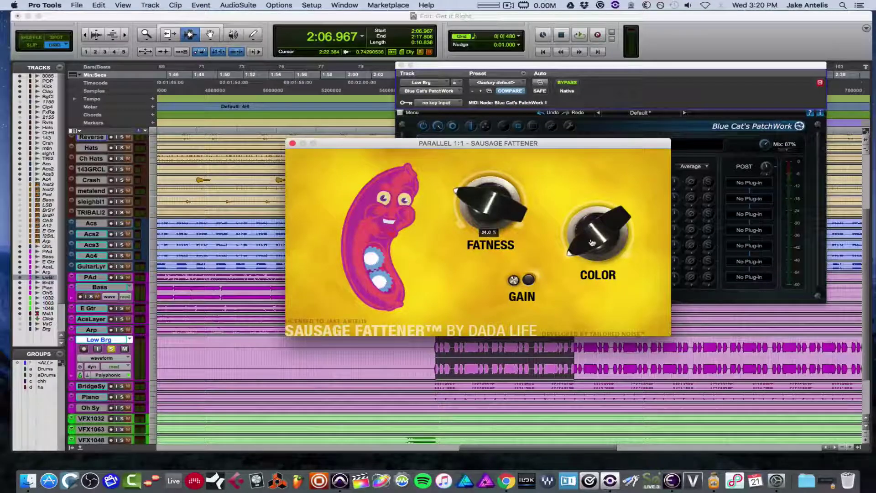
pyautogui.moveTo(592, 242); pyautogui.dragTo(571, 188)
# Bring PatchWork forward and switch the first parallel chain off.
pyautogui.moveTo(567, 143); pyautogui.dragTo(636, 258)
pyautogui.click(521, 172)
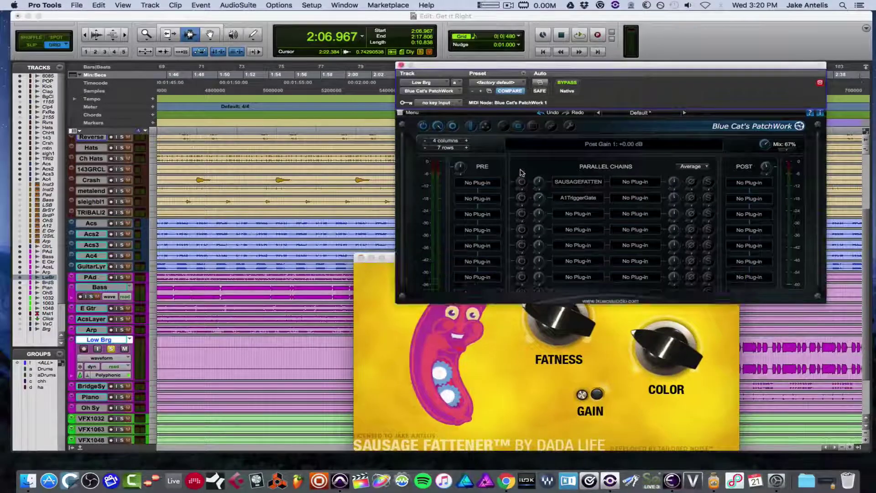
pyautogui.click(522, 182)
pyautogui.click(523, 184)
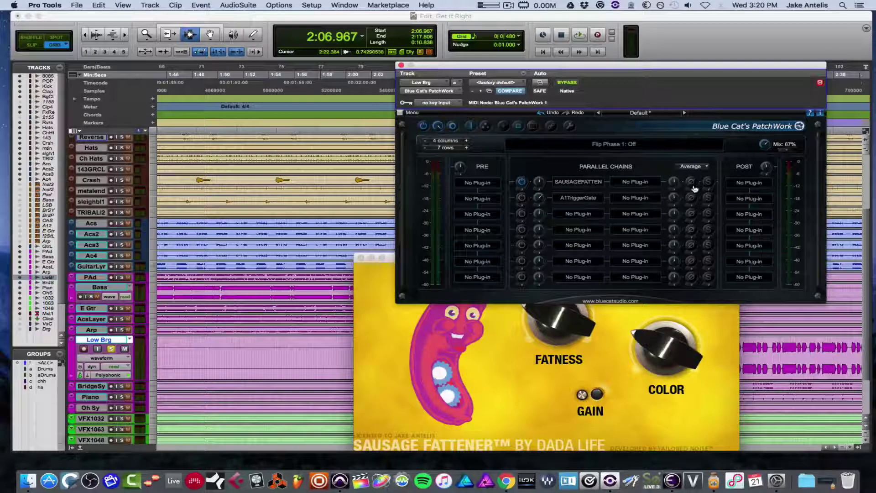
# Compare the bass with chain 1 on and off, then raise PatchWork Mix to 100%.
pyautogui.click(521, 182)
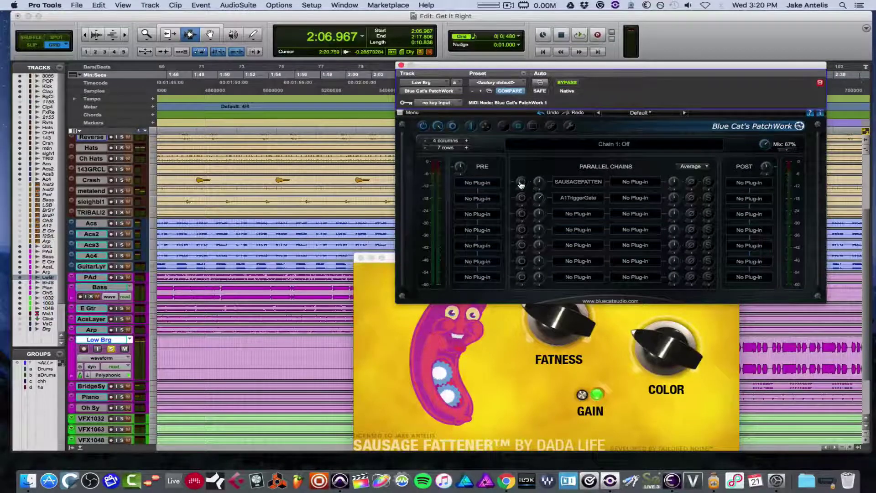
pyautogui.press('space')
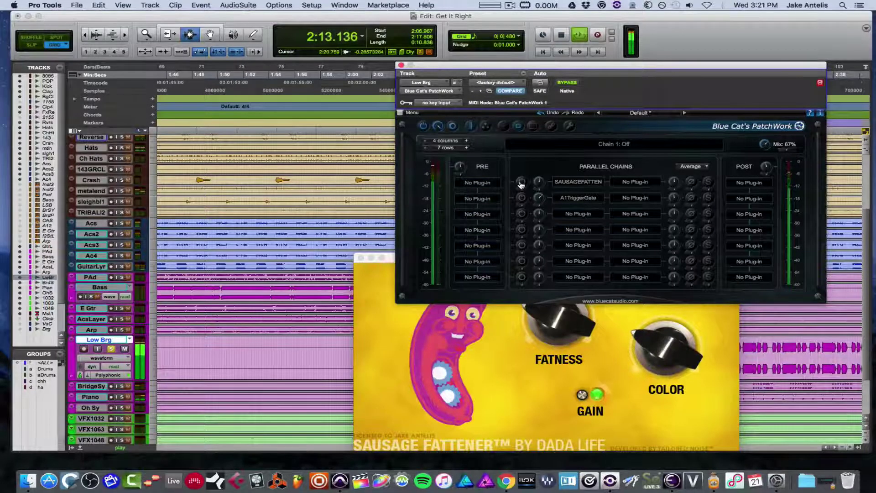
pyautogui.press('space')
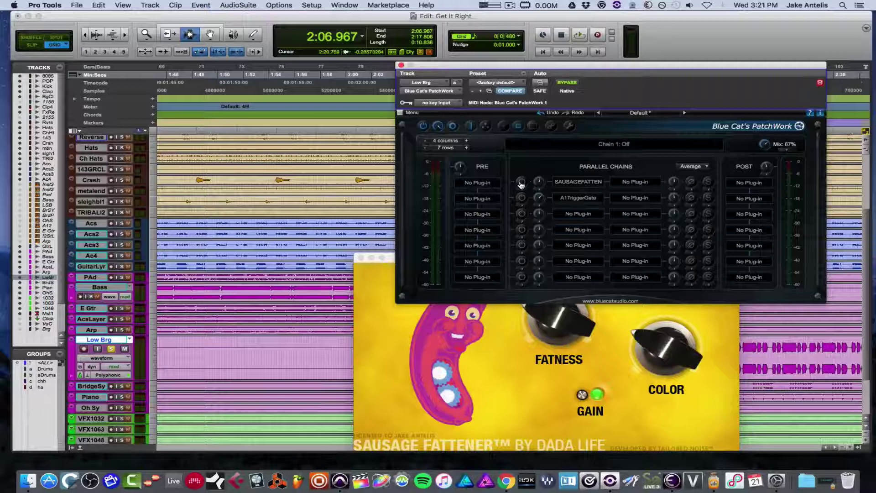
pyautogui.click(521, 183)
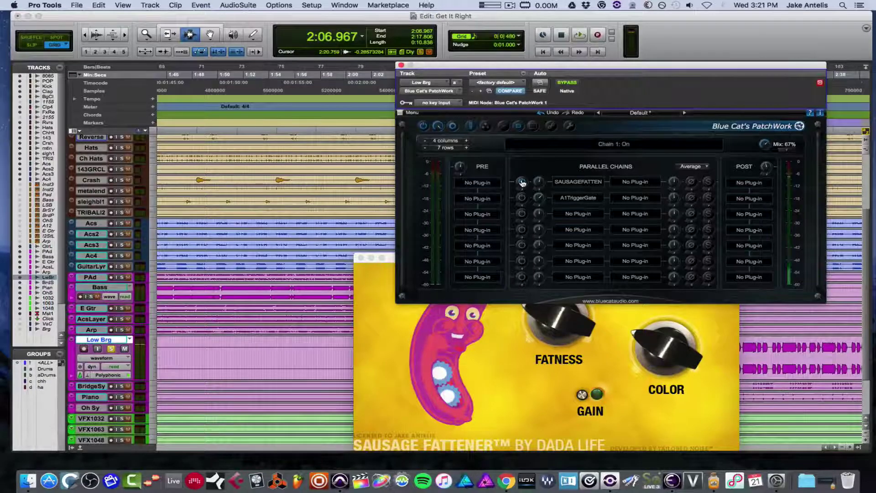
pyautogui.click(522, 182)
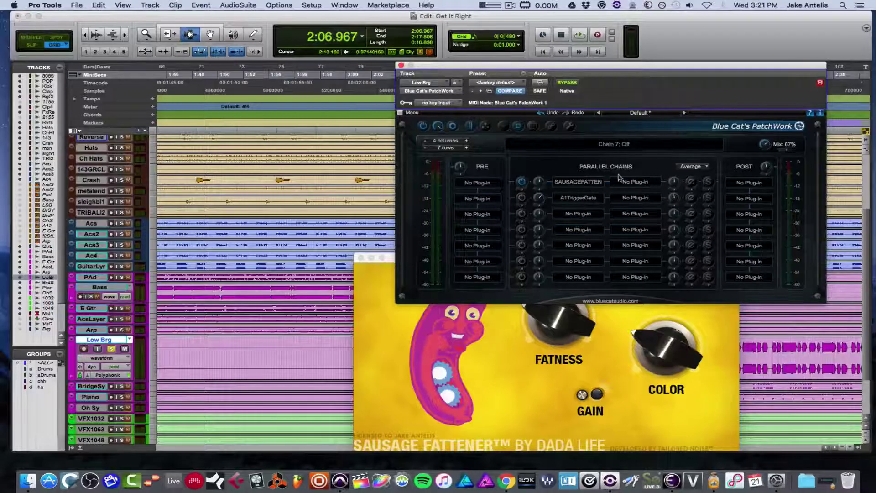
pyautogui.moveTo(766, 146); pyautogui.dragTo(773, 106)
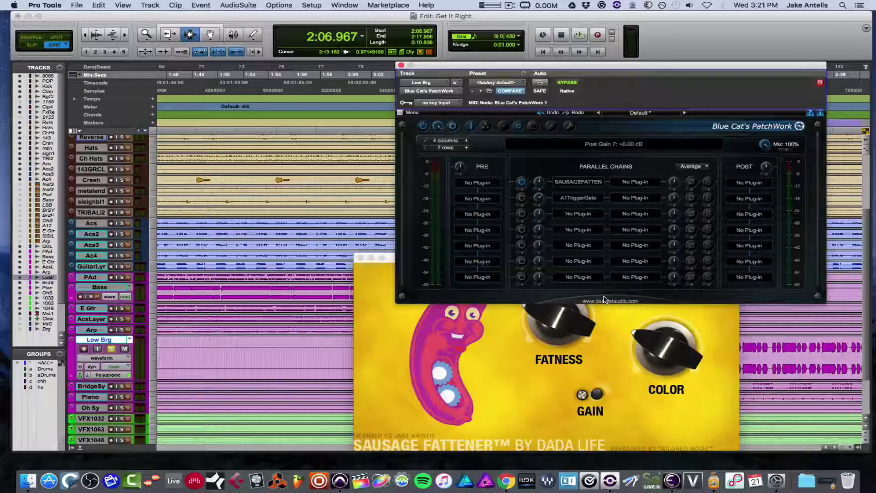
# Raise the Sausage Fattener's Fatness to about 51% during playback, then stop.
pyautogui.press('space')
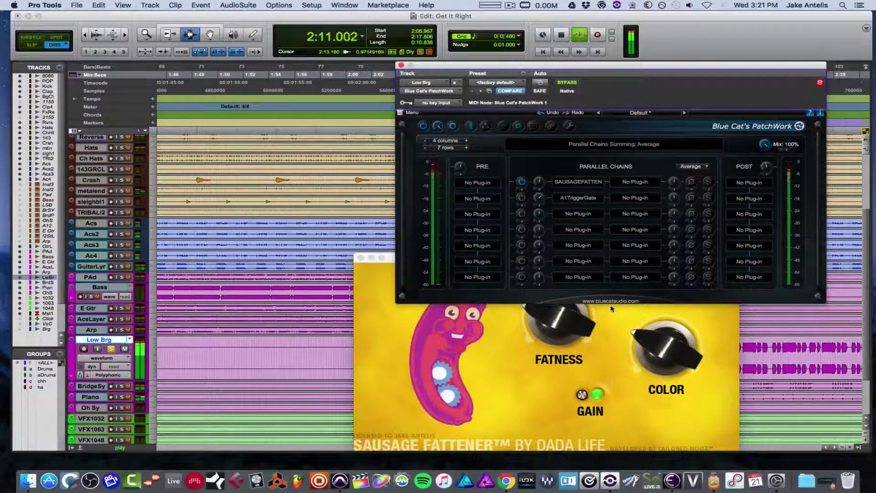
pyautogui.click(580, 315)
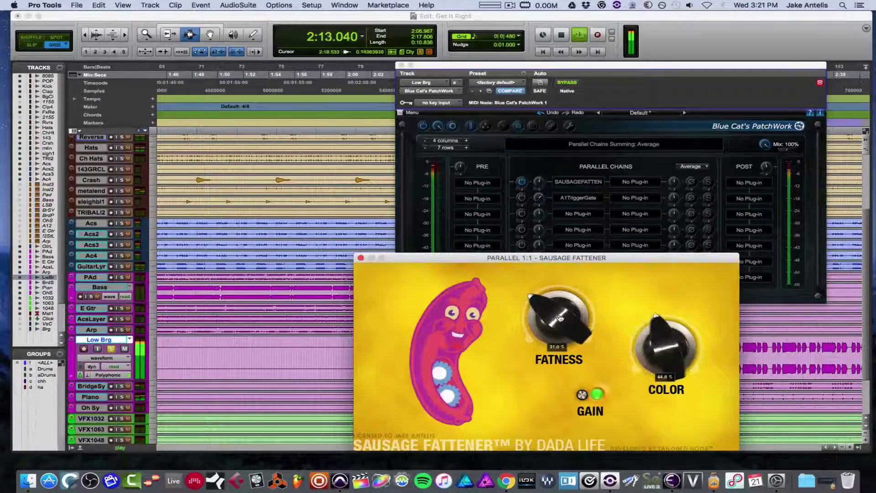
pyautogui.moveTo(561, 318)
pyautogui.mouseDown()
pyautogui.moveTo(576, 321)
pyautogui.moveTo(564, 307)
pyautogui.mouseUp()
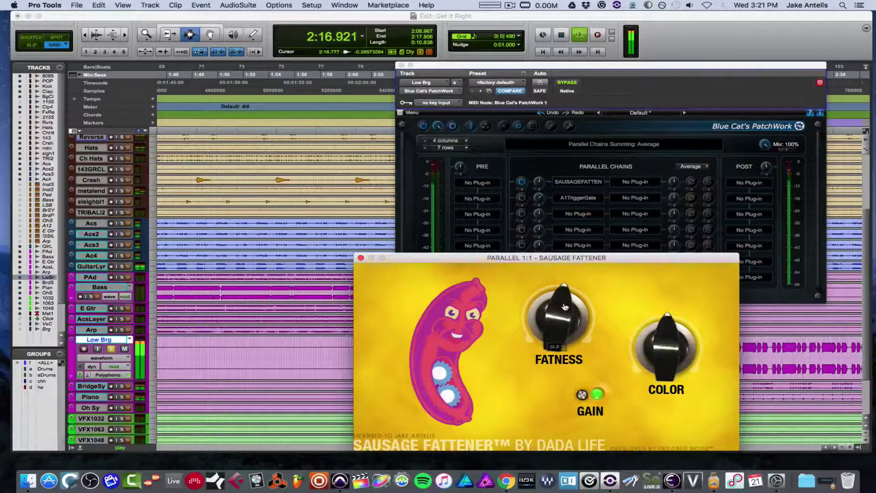
pyautogui.press('space')
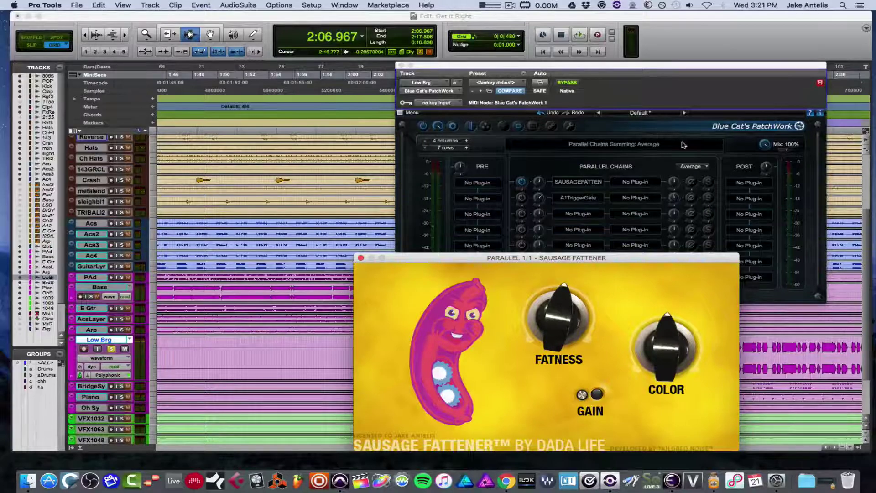
# Sweep PatchWork's Mix through 16%, 43% and 0% during playback, ending at 100%.
pyautogui.moveTo(686, 84); pyautogui.dragTo(695, 33)
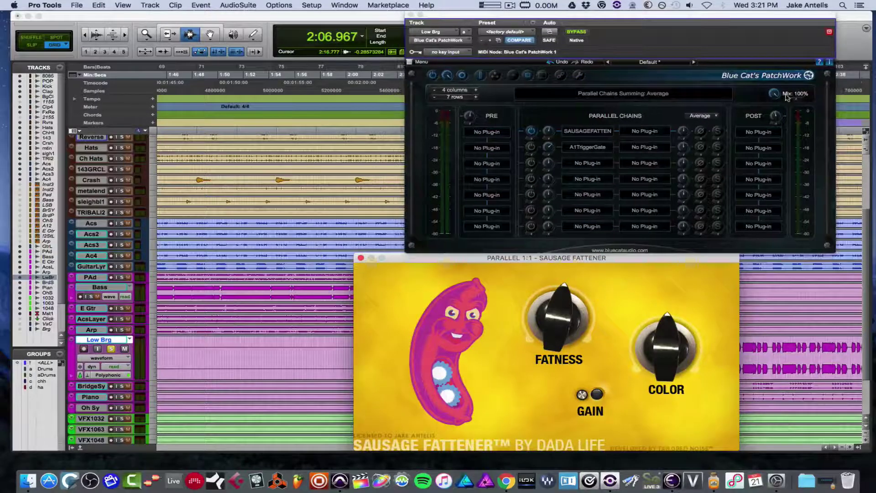
pyautogui.moveTo(775, 94); pyautogui.dragTo(768, 146)
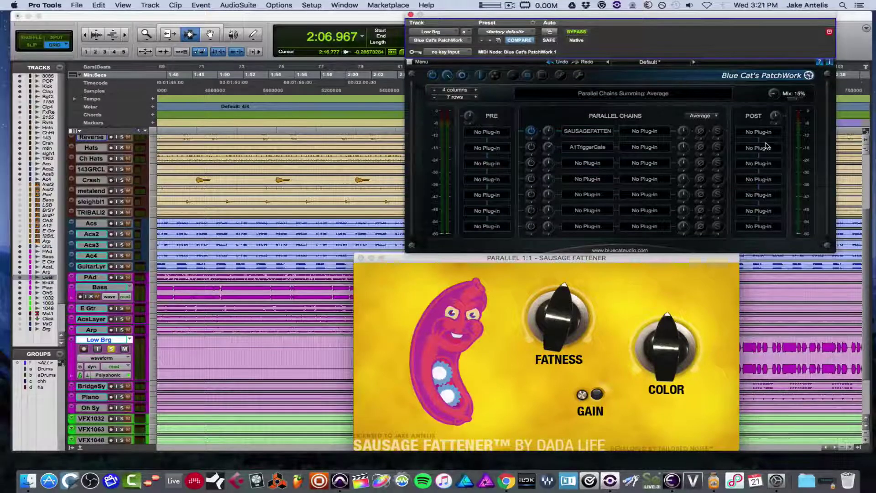
pyautogui.press('space')
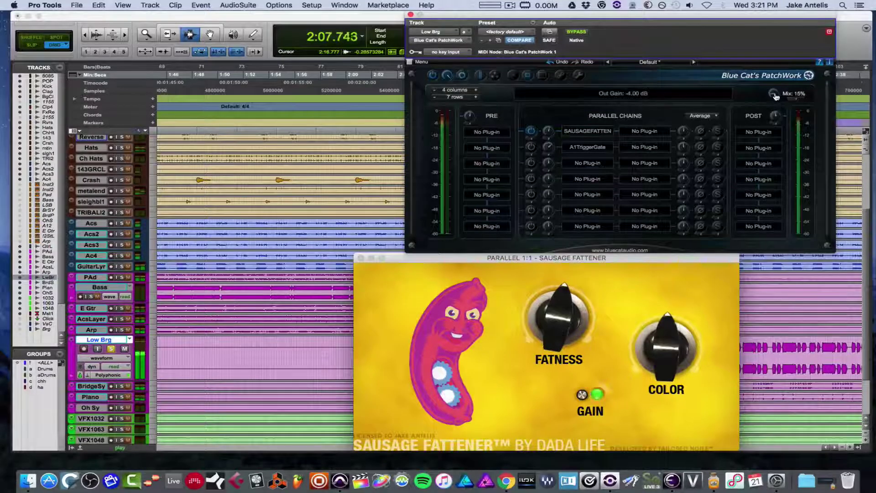
pyautogui.moveTo(776, 98)
pyautogui.mouseDown()
pyautogui.moveTo(781, 77)
pyautogui.moveTo(770, 93)
pyautogui.moveTo(776, 114)
pyautogui.mouseUp()
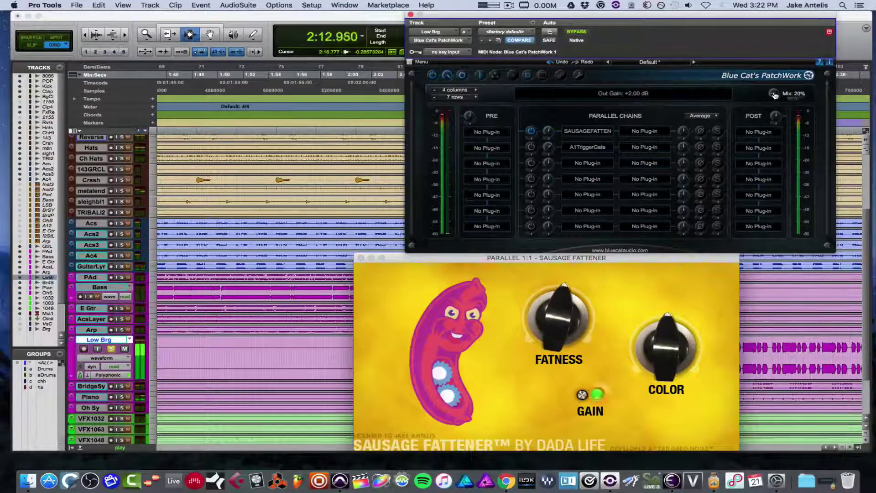
pyautogui.moveTo(775, 95); pyautogui.dragTo(777, 117)
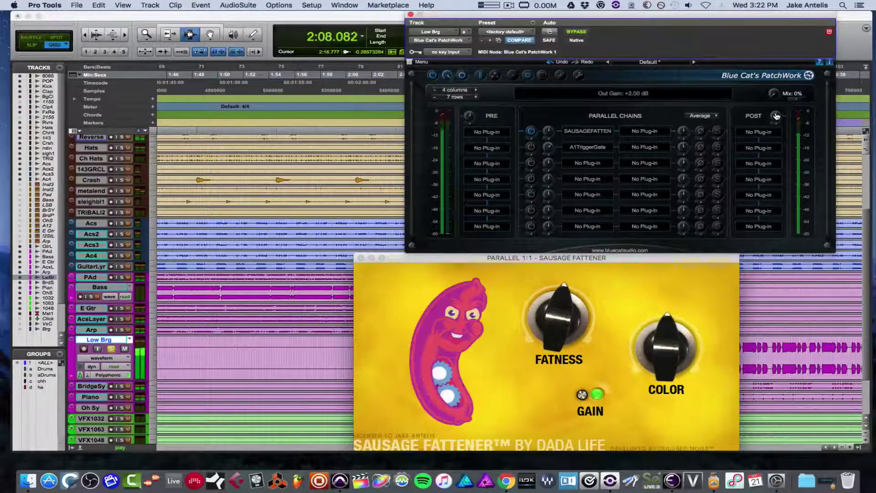
pyautogui.moveTo(773, 94); pyautogui.dragTo(782, 7)
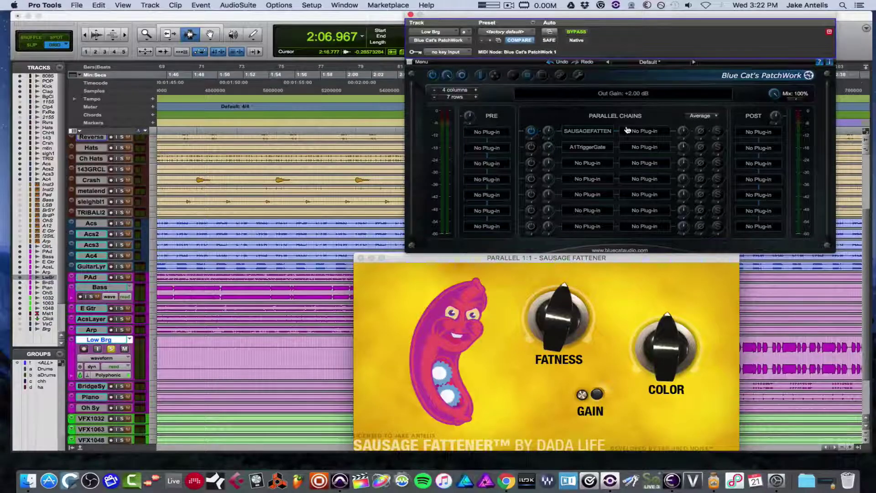
# Close the Sausage Fattener and open a new PatchWork Synth on Low Brg.
pyautogui.moveTo(604, 131)
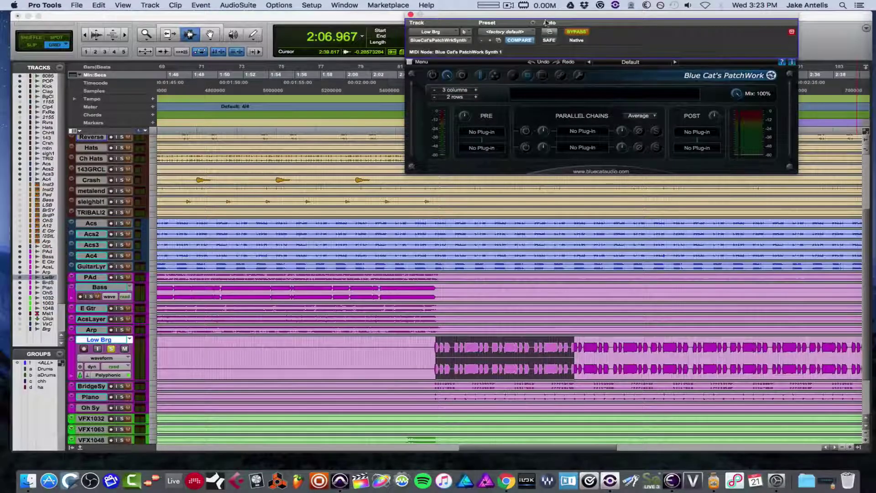
# Move the PatchWork Synth window and cancel loading a plug-in into its first slot.
pyautogui.moveTo(597, 42); pyautogui.dragTo(589, 106)
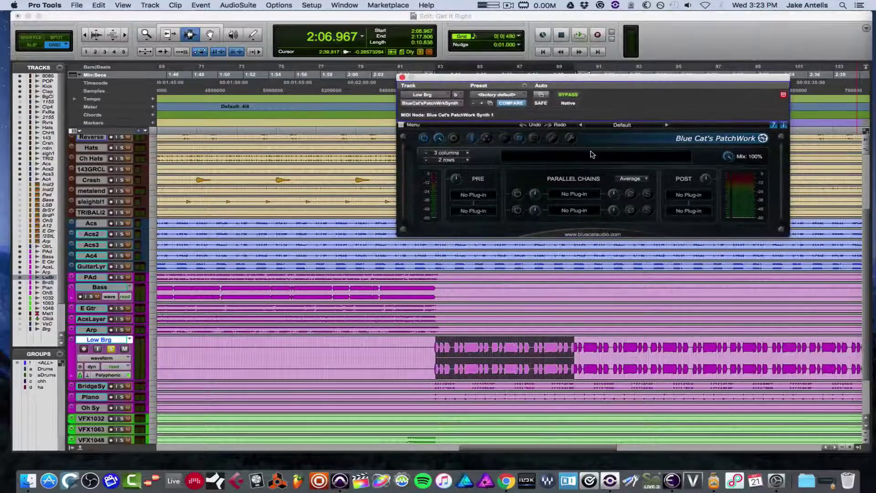
pyautogui.click(580, 195)
pyautogui.click(594, 205)
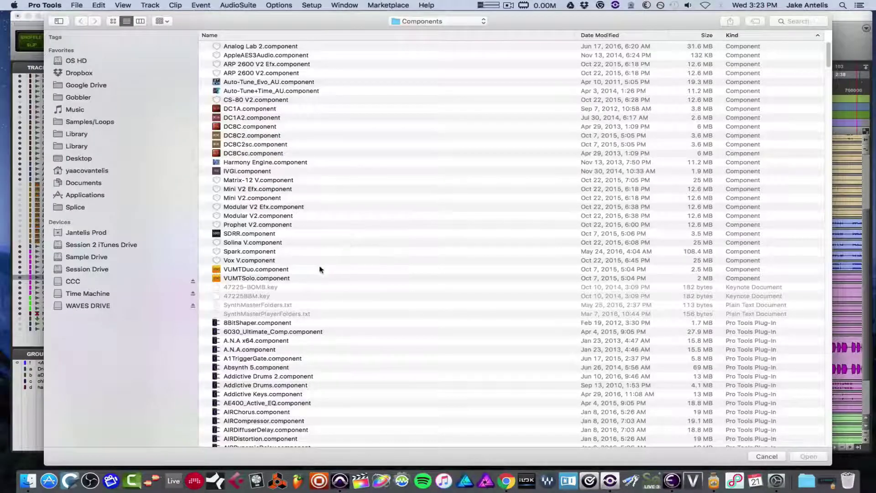
pyautogui.press('Escape')
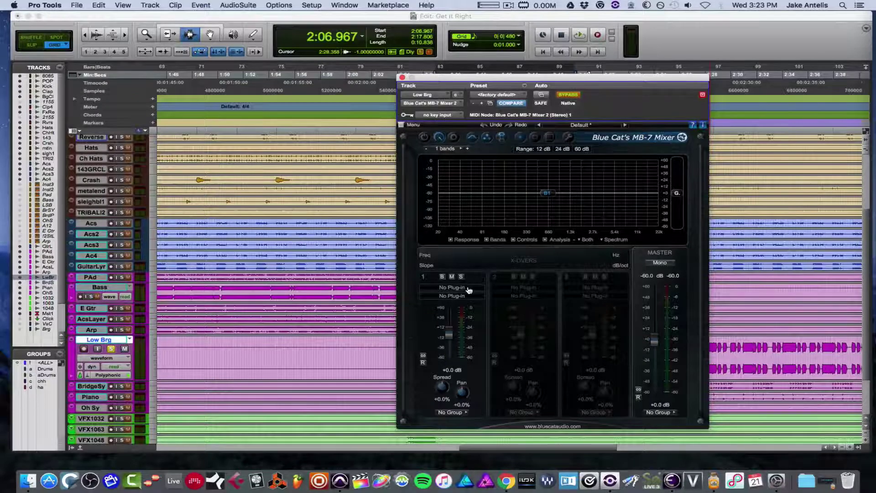
# Set the MB-7 Mixer to 5 bands, with band 1 at -15 dB and band 4 at -4 dB.
pyautogui.click(467, 149)
pyautogui.click(468, 149)
pyautogui.click(468, 149)
pyautogui.click(467, 150)
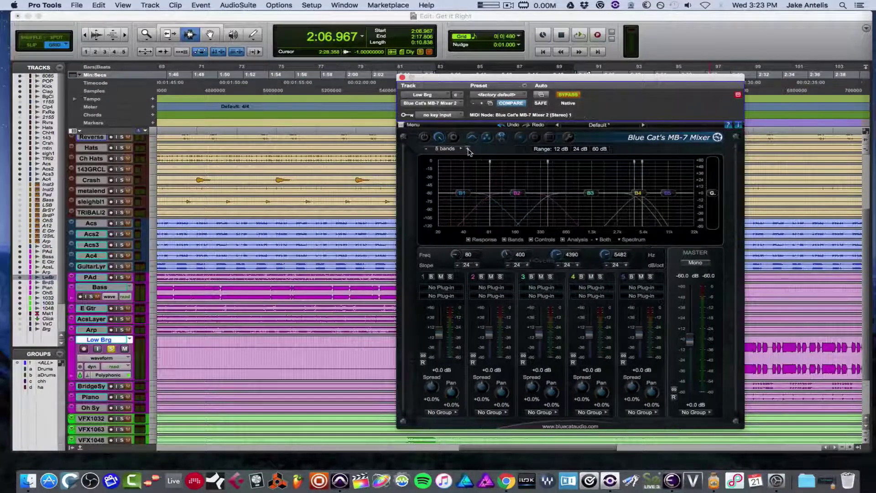
pyautogui.moveTo(437, 333); pyautogui.dragTo(440, 339)
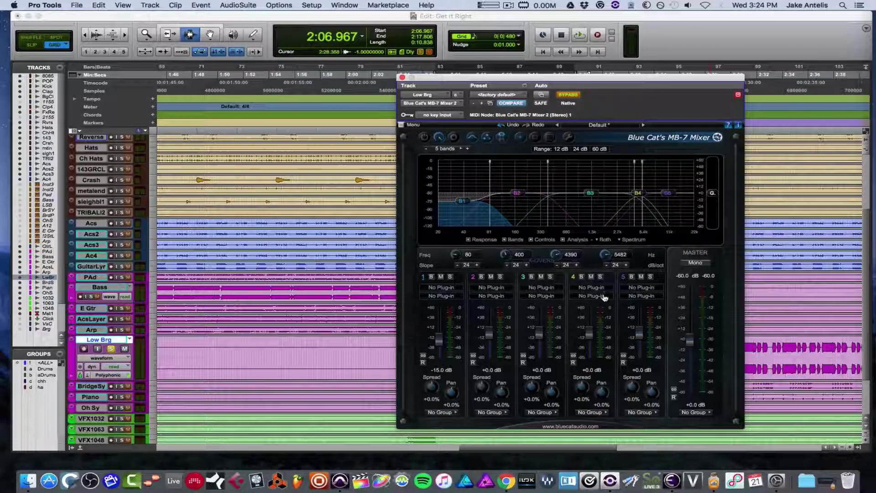
pyautogui.moveTo(589, 332); pyautogui.dragTo(590, 337)
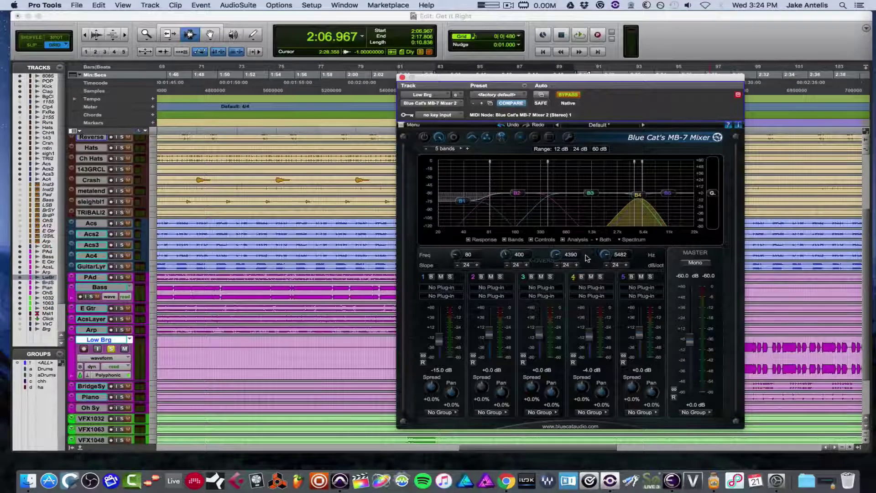
# Set the two lowest MB-7 crossovers to 90 Hz and 475 Hz.
pyautogui.moveTo(504, 254)
pyautogui.mouseDown()
pyautogui.moveTo(502, 264)
pyautogui.moveTo(518, 249)
pyautogui.mouseUp()
pyautogui.moveTo(465, 253)
pyautogui.mouseDown()
pyautogui.moveTo(462, 266)
pyautogui.moveTo(483, 268)
pyautogui.mouseUp()
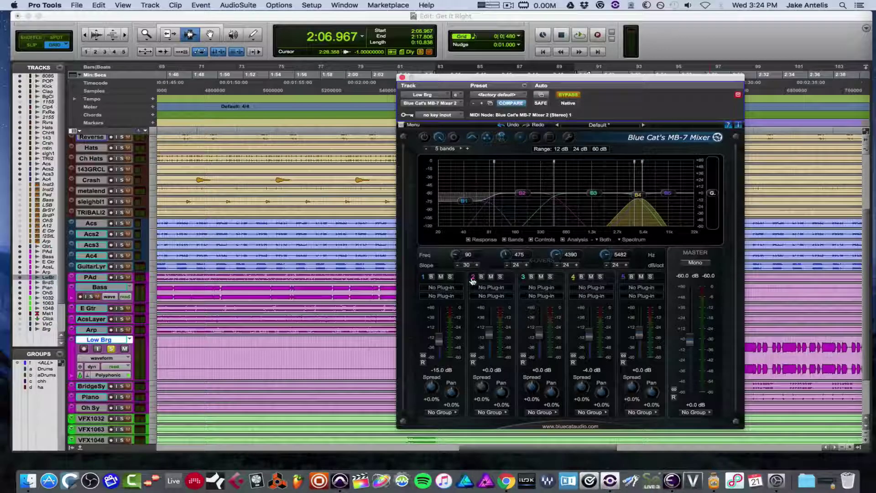
pyautogui.click(638, 288)
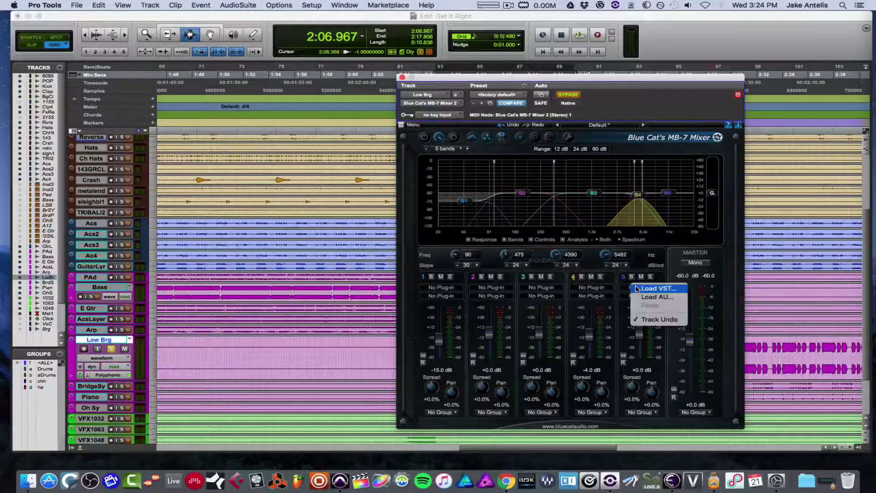
pyautogui.click(614, 302)
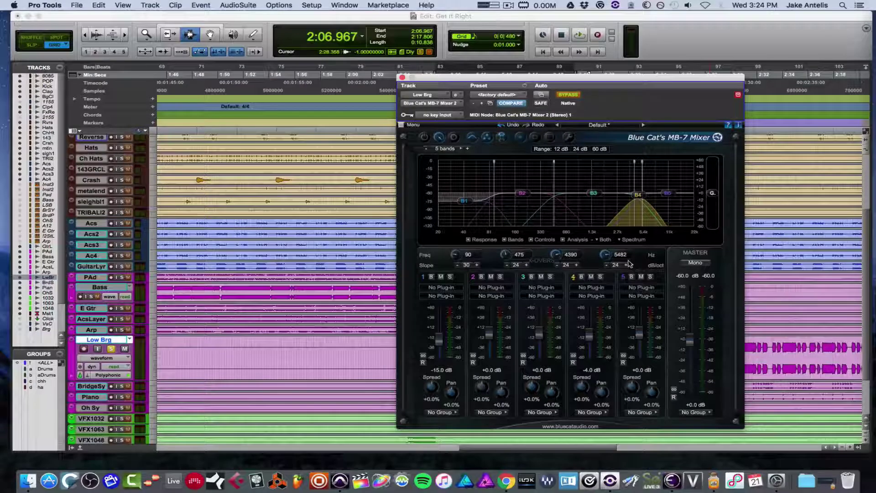
# Cancel Load VST on band 5's slot and boost band 5 to +9 dB.
pyautogui.click(646, 289)
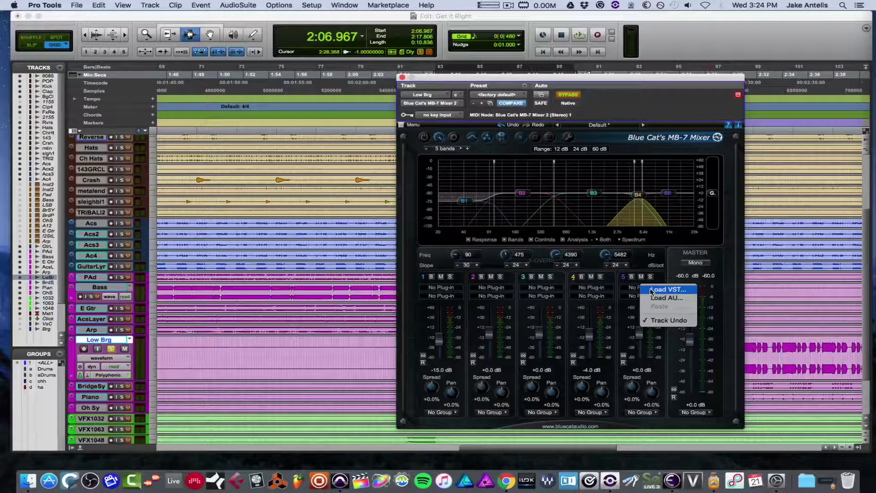
pyautogui.click(653, 291)
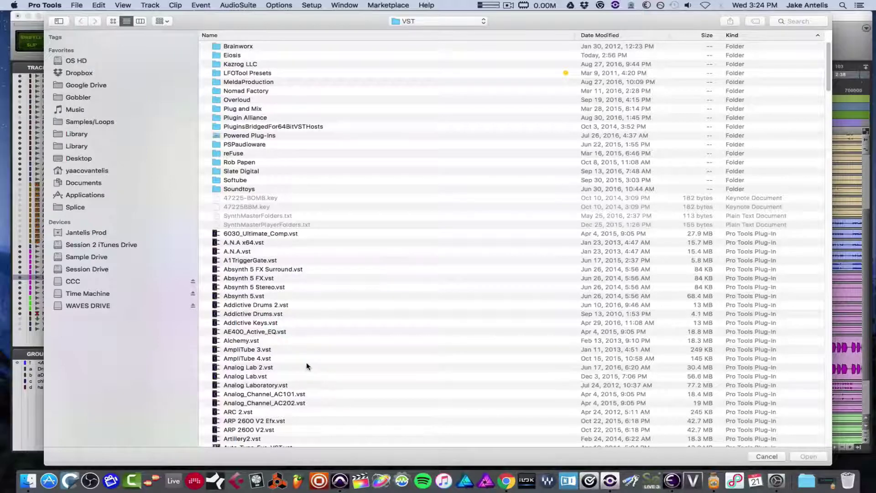
pyautogui.press('Escape')
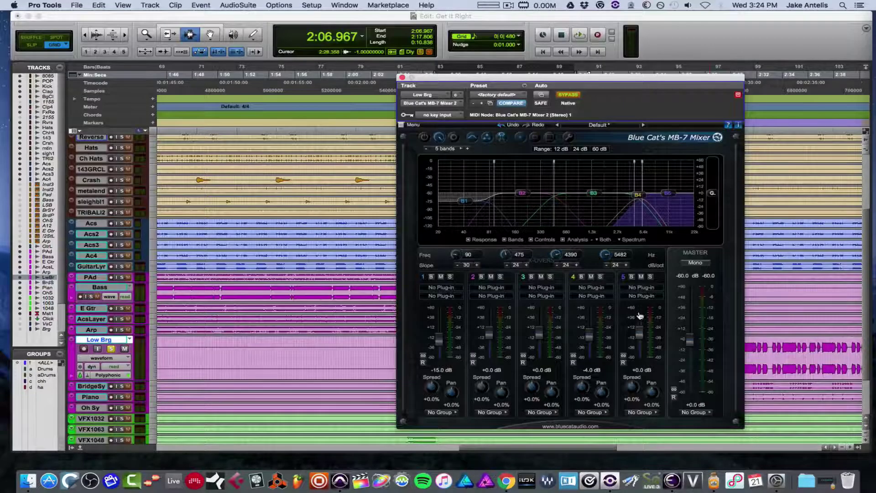
pyautogui.moveTo(639, 332); pyautogui.dragTo(691, 296)
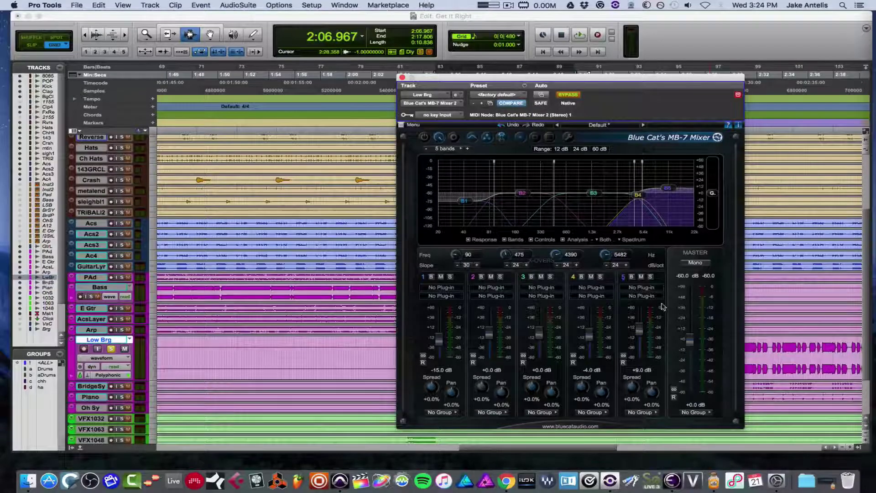